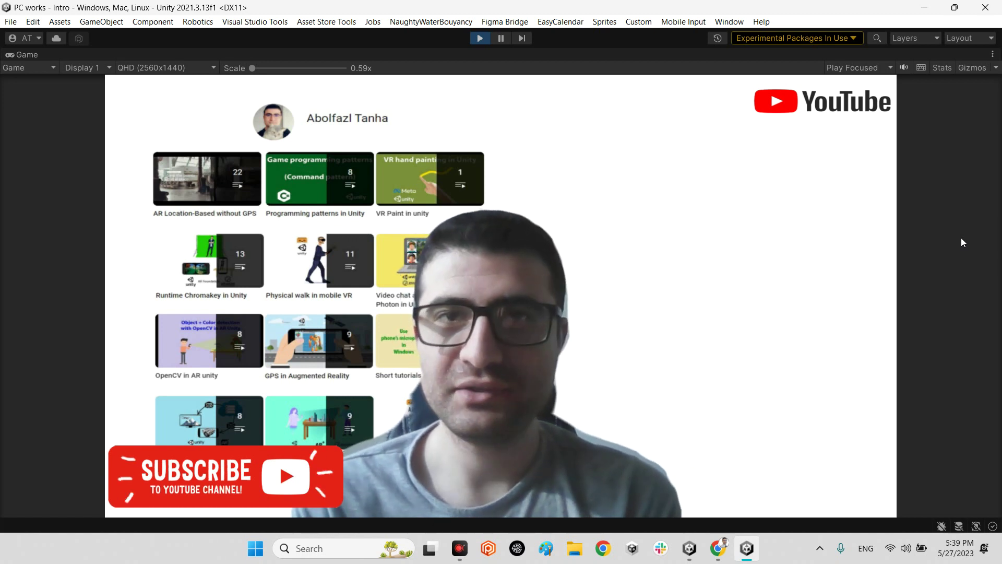
Step: Exit Play mode to stop the running intro scene
{"action": "left_click", "coordinate": [480, 38]}
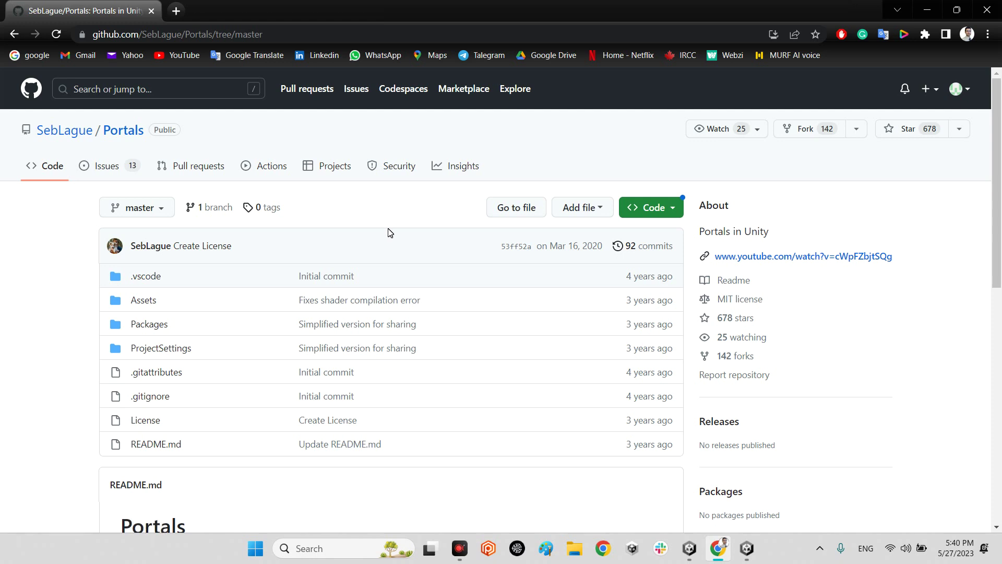
{"action": "scroll", "coordinate": [388, 233], "scroll_direction": "down", "scroll_amount": 2}
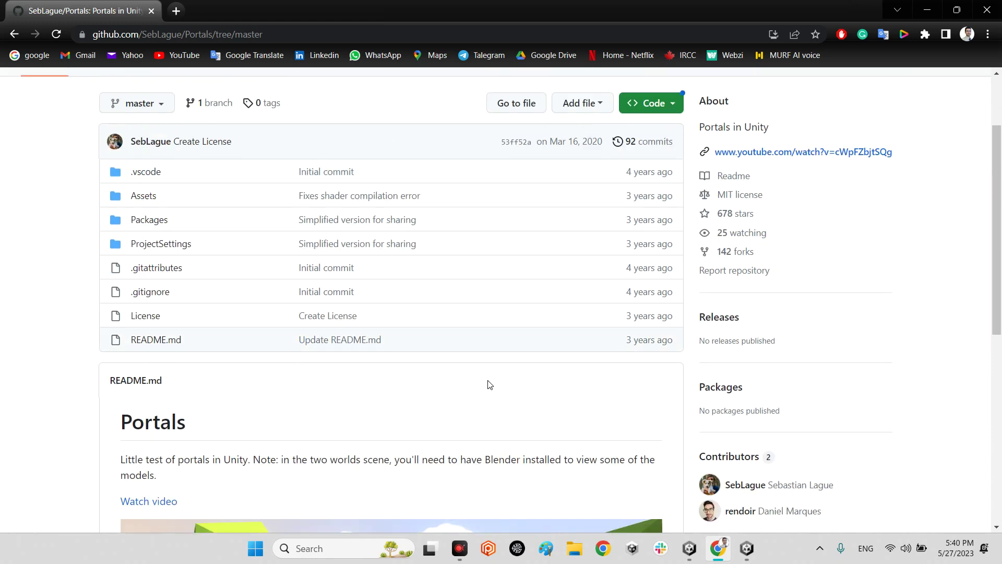
{"action": "scroll", "coordinate": [488, 384], "scroll_direction": "down", "scroll_amount": 3}
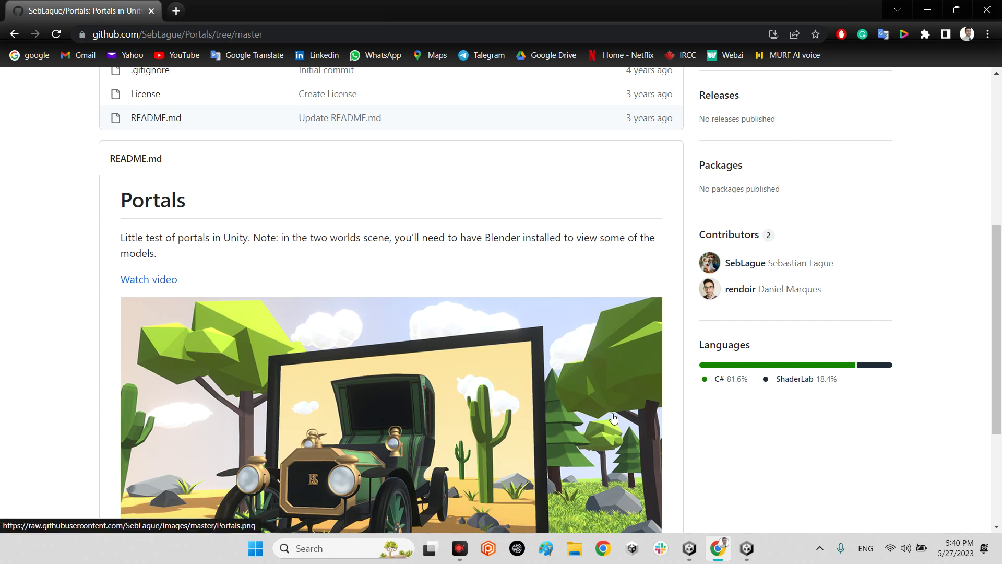
{"action": "scroll", "coordinate": [565, 389], "scroll_direction": "up", "scroll_amount": 5}
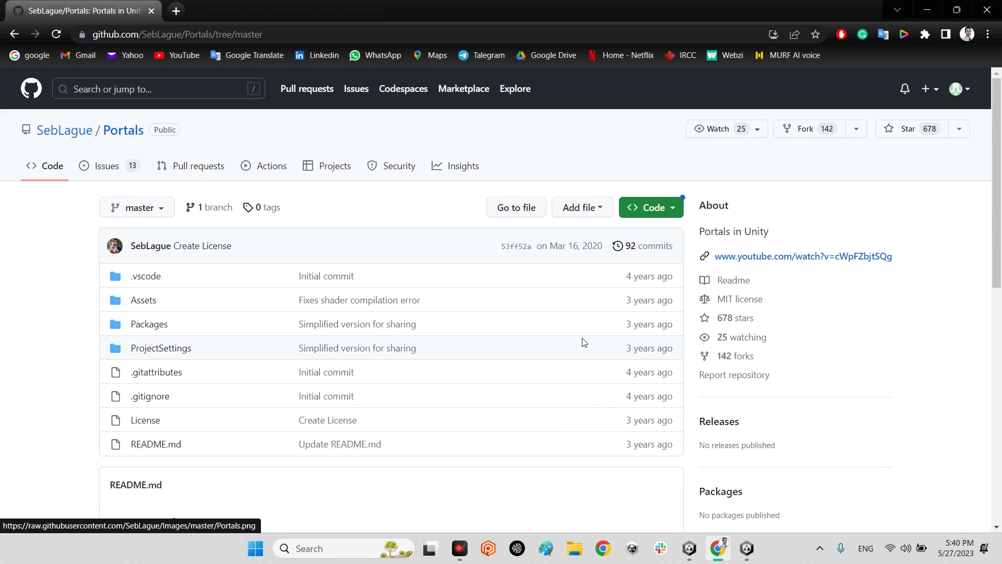
{"action": "left_click", "coordinate": [658, 210]}
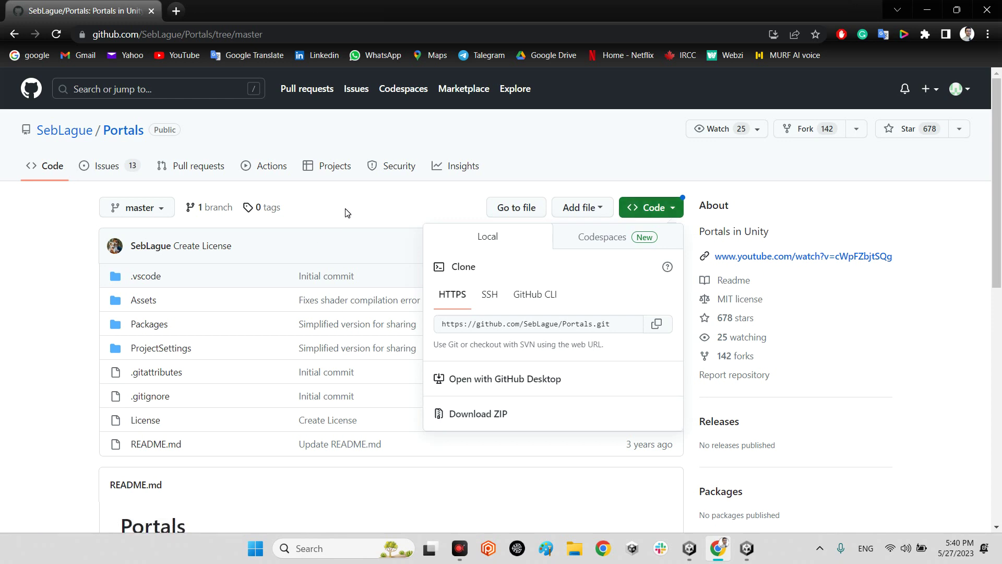
{"action": "left_click", "coordinate": [169, 276]}
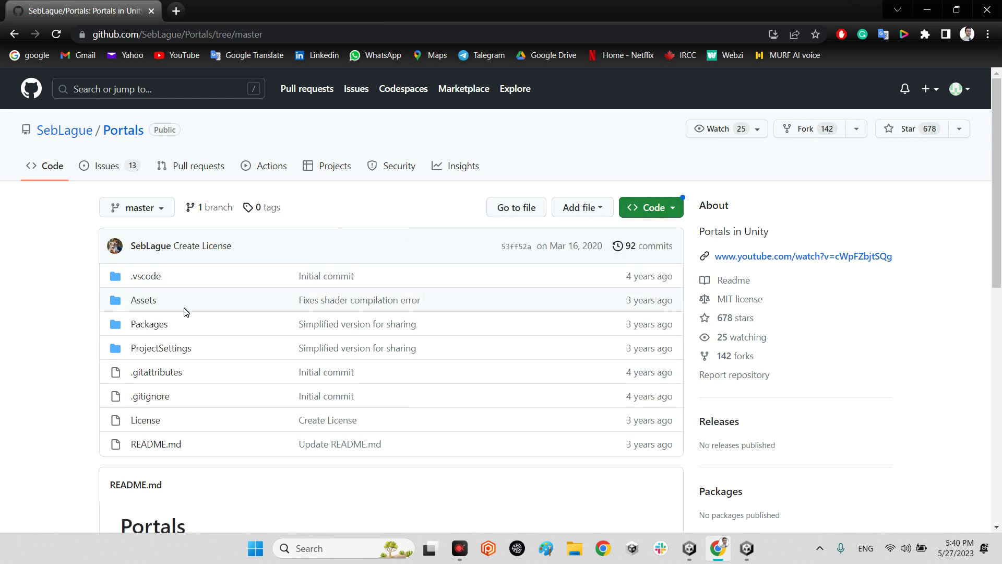
{"action": "left_click", "coordinate": [144, 300]}
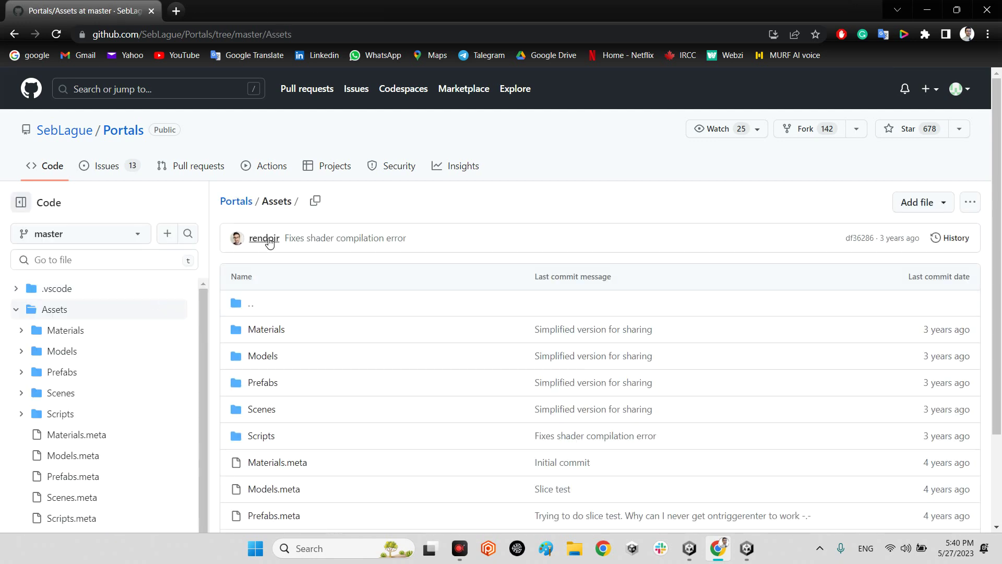
{"action": "left_click", "coordinate": [238, 204]}
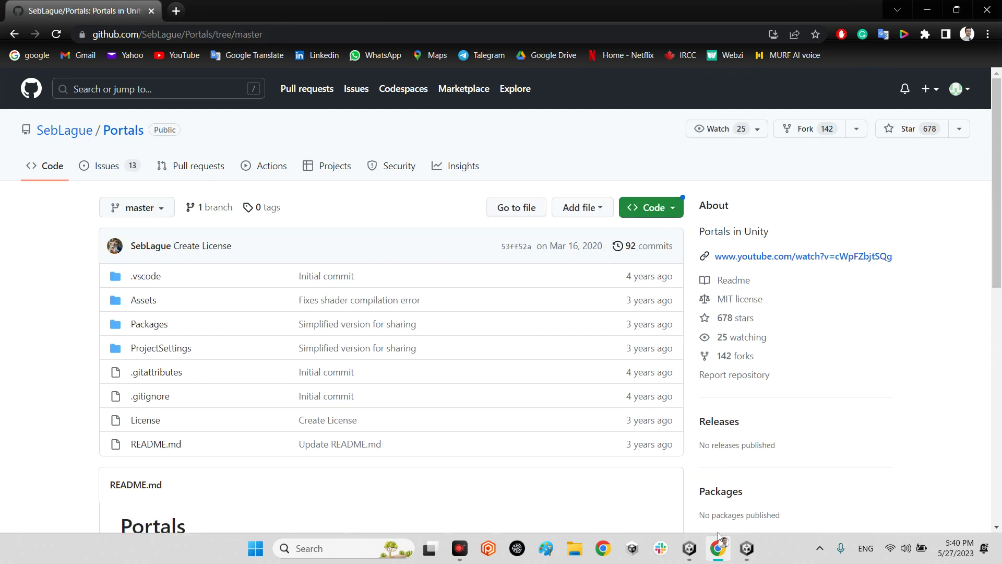
Step: Back in Unity, browse to the Scene portal Scenes folder and open the Physics scene
{"action": "left_click", "coordinate": [745, 549]}
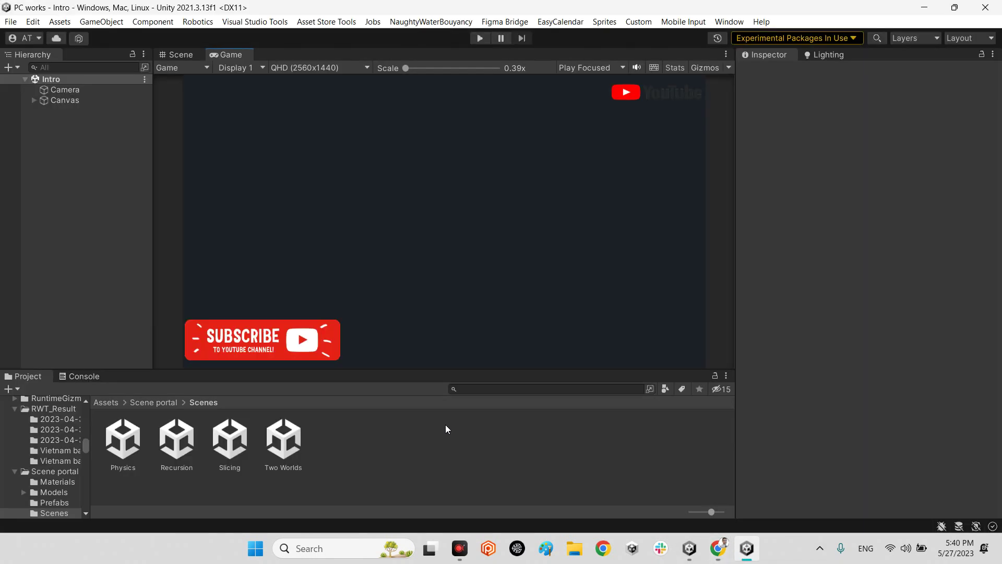
{"action": "left_click", "coordinate": [155, 403]}
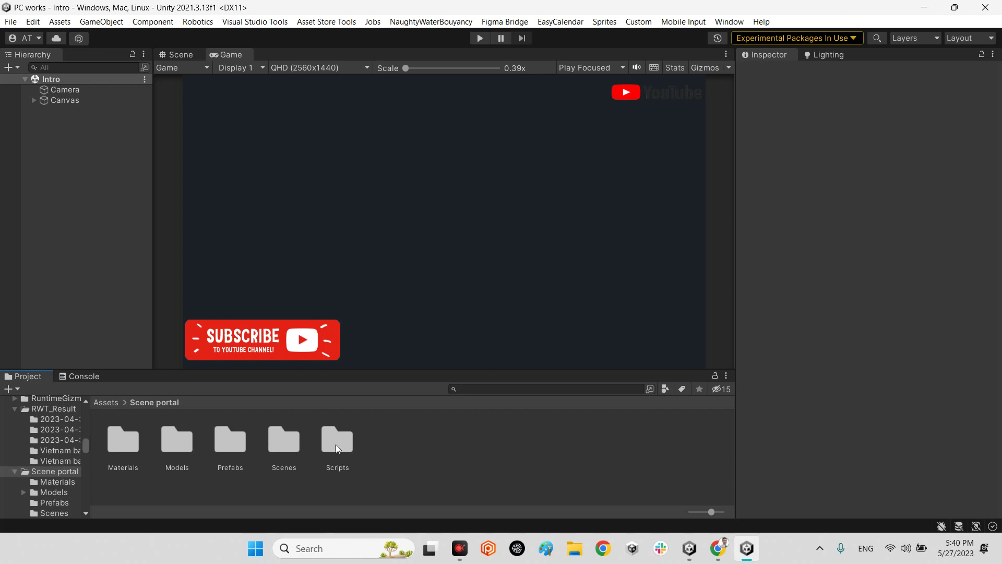
{"action": "double_click", "coordinate": [285, 442]}
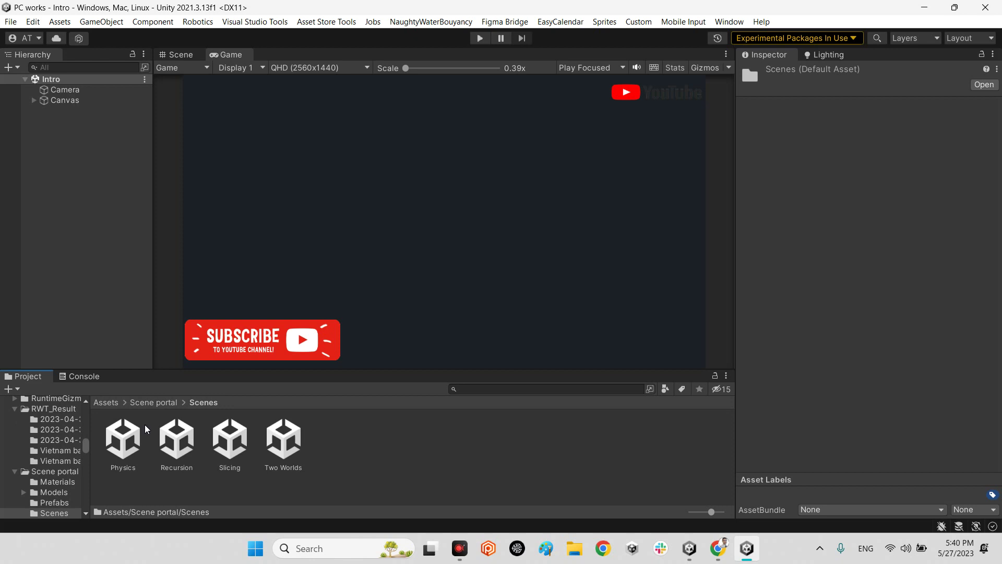
{"action": "double_click", "coordinate": [114, 445]}
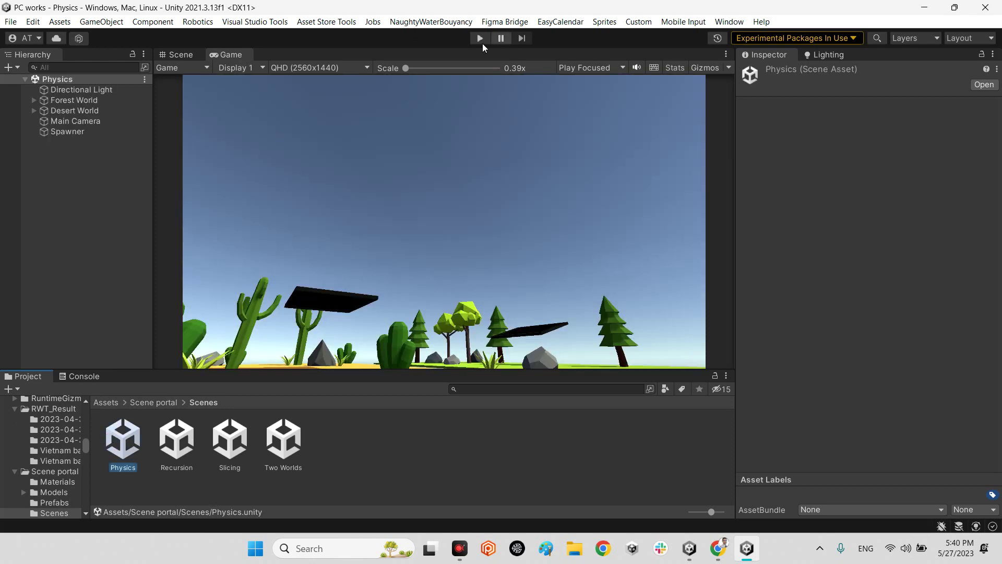
Step: Play the Physics scene, fly the Scene camera toward the islands, stop, then open Two Worlds
{"action": "left_click", "coordinate": [480, 39]}
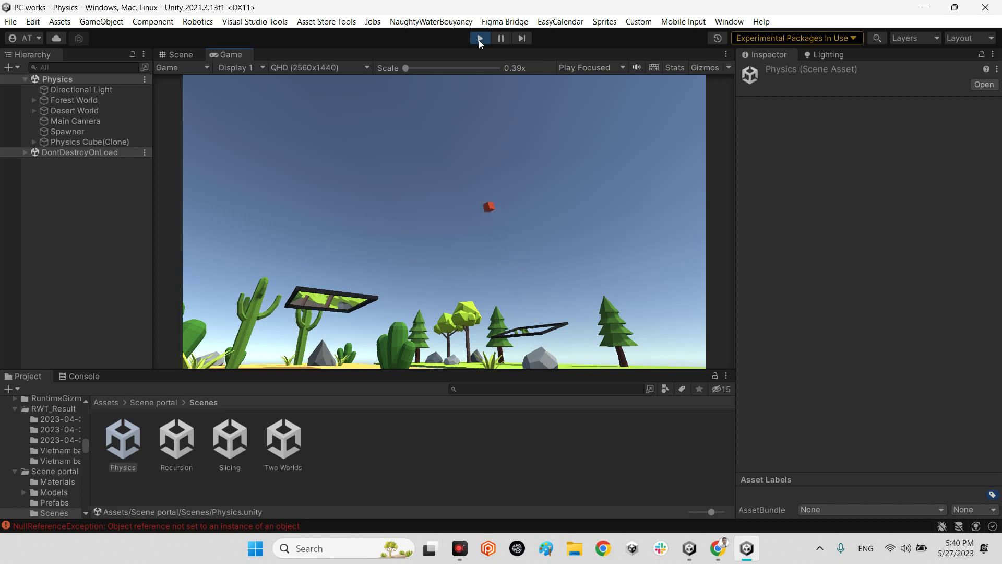
{"action": "left_click", "coordinate": [179, 54]}
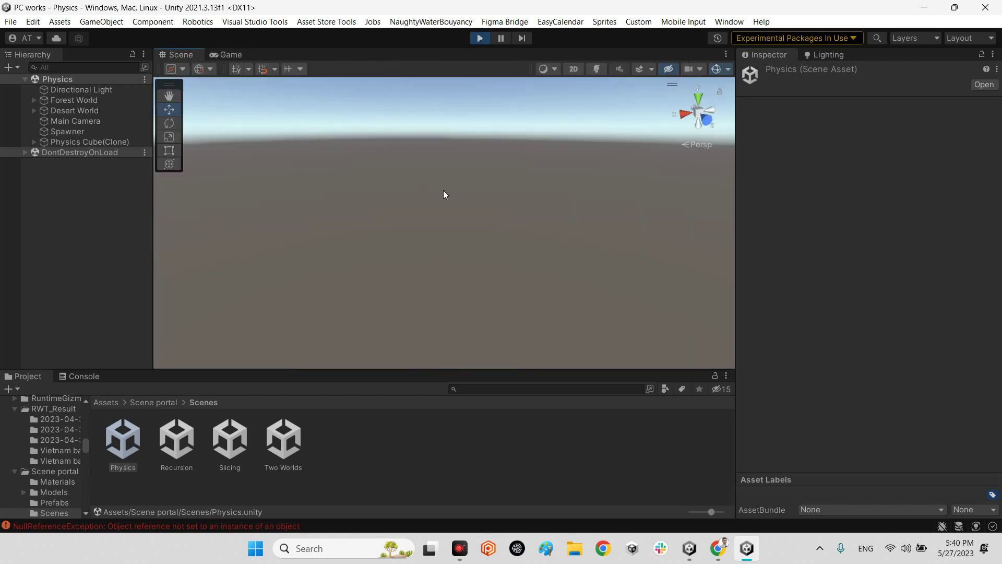
{"action": "right_click_drag", "start_coordinate": [287, 146], "coordinate": [298, 128]}
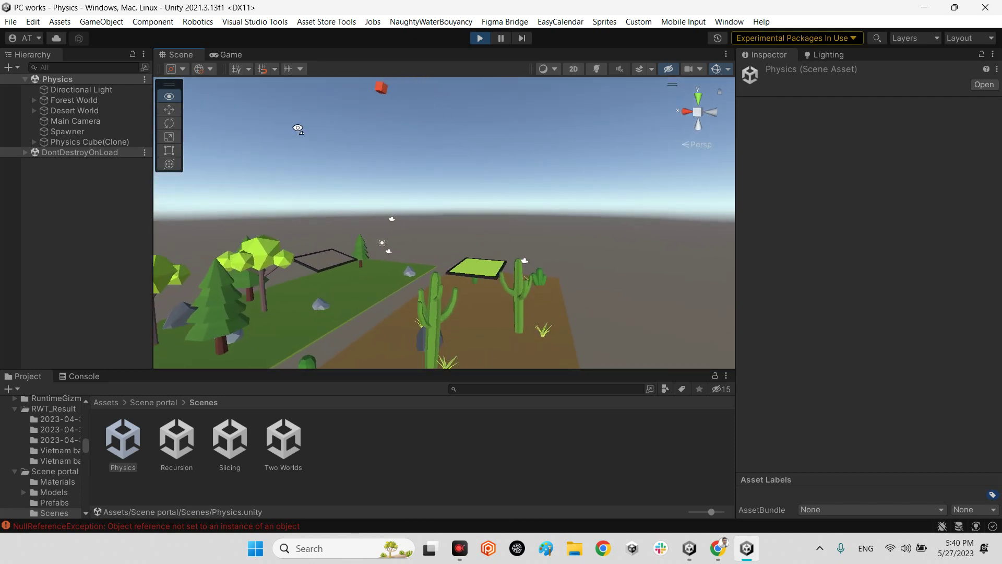
{"action": "right_click_drag", "start_coordinate": [298, 129], "coordinate": [298, 128]}
{"action": "left_click", "coordinate": [480, 38]}
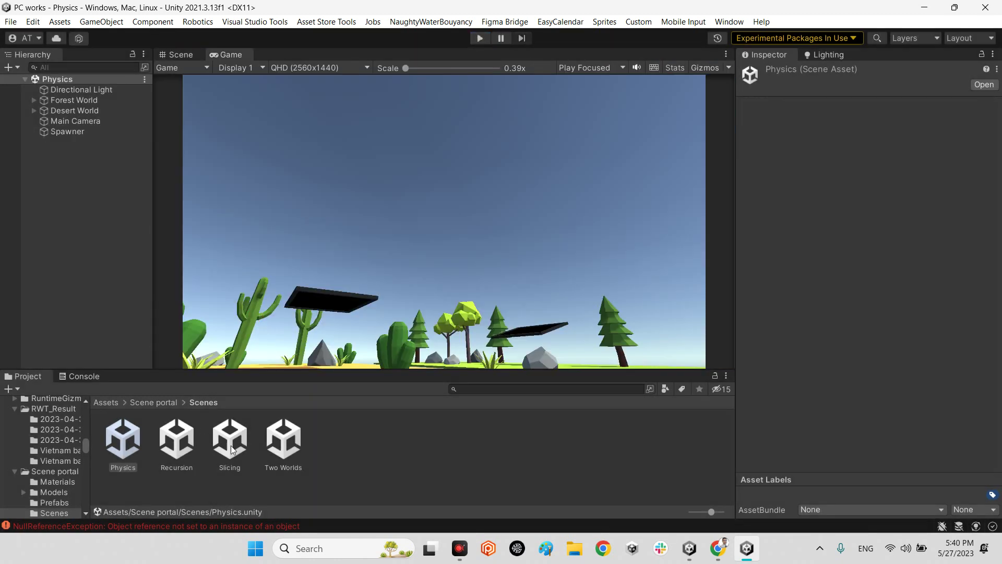
{"action": "double_click", "coordinate": [274, 434]}
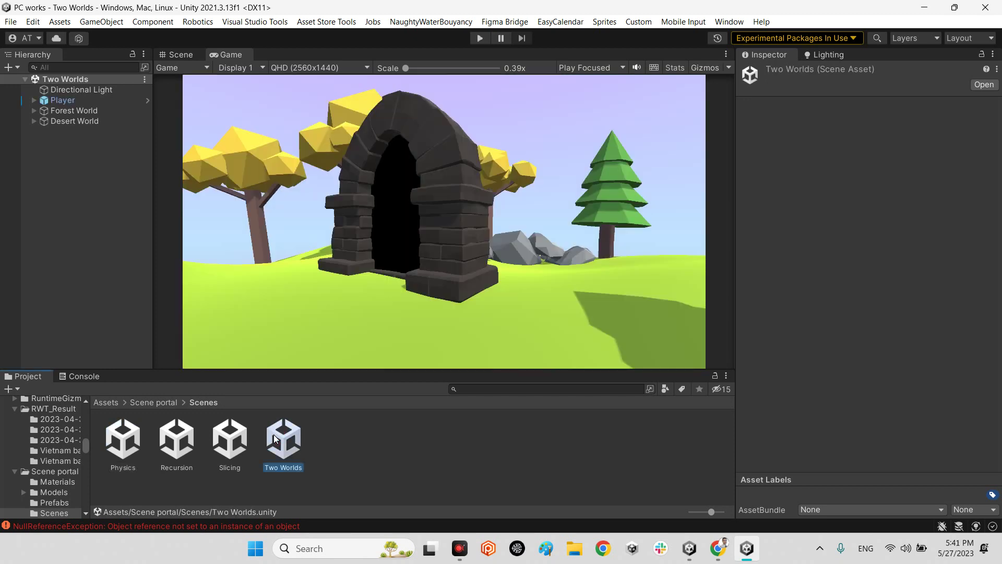
Step: In the Scene view, pull back to show both world spheres, then fly close to the desert island
{"action": "left_click", "coordinate": [193, 54]}
{"action": "right_click_drag", "start_coordinate": [537, 274], "coordinate": [689, 328]}
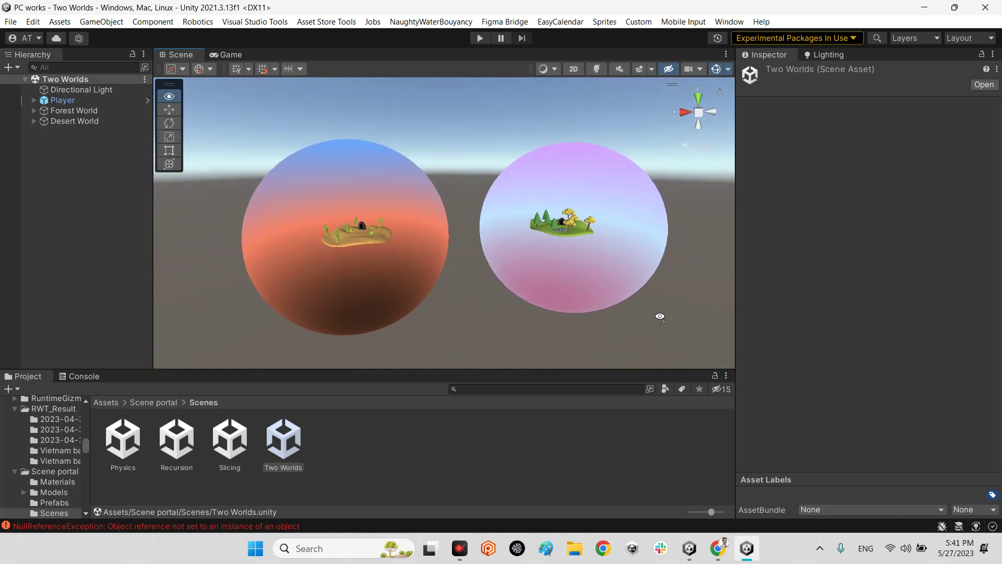
{"action": "key", "text": "w"}
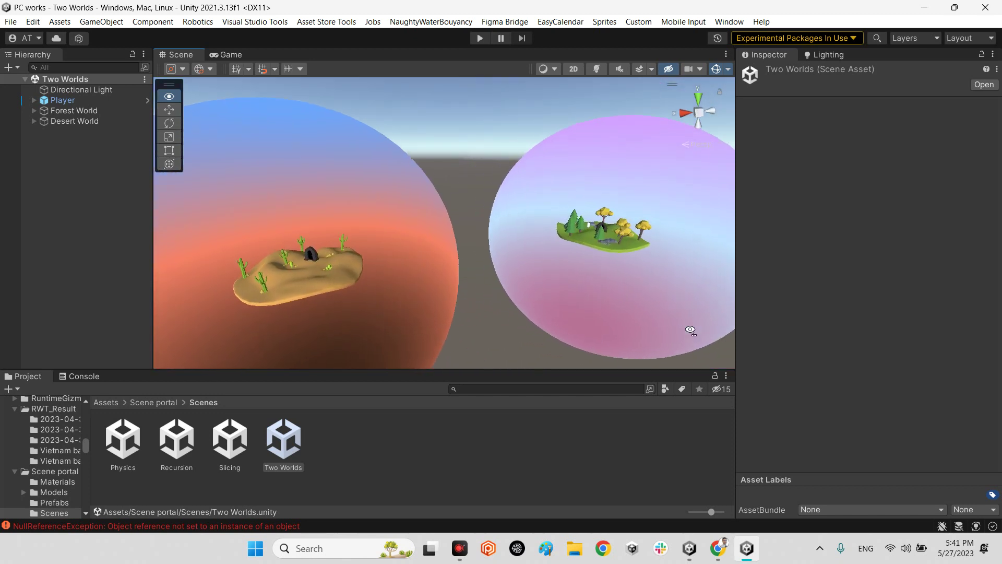
{"action": "mouse_move", "coordinate": [688, 329]}
{"action": "right_mouse_down"}
{"action": "mouse_move", "coordinate": [616, 315]}
{"action": "mouse_move", "coordinate": [549, 338]}
{"action": "mouse_move", "coordinate": [567, 371]}
{"action": "mouse_move", "coordinate": [645, 298]}
{"action": "mouse_move", "coordinate": [545, 208]}
{"action": "right_mouse_up"}
Step: Inspect the Desert Portal and Forest Portal links, then orbit around the desert portal
{"action": "left_click", "coordinate": [503, 219]}
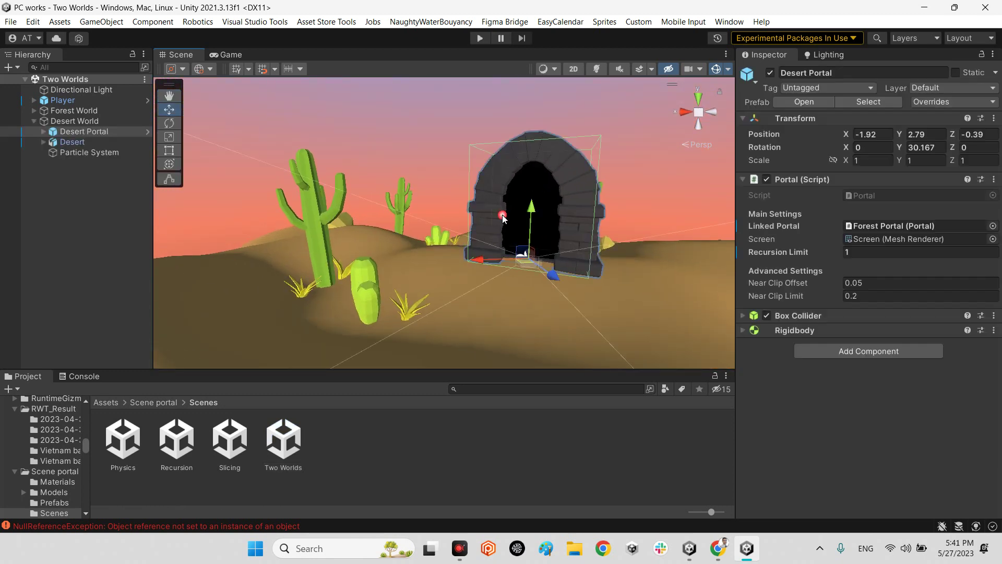
{"action": "mouse_move", "coordinate": [84, 132]}
{"action": "left_click", "coordinate": [34, 110]}
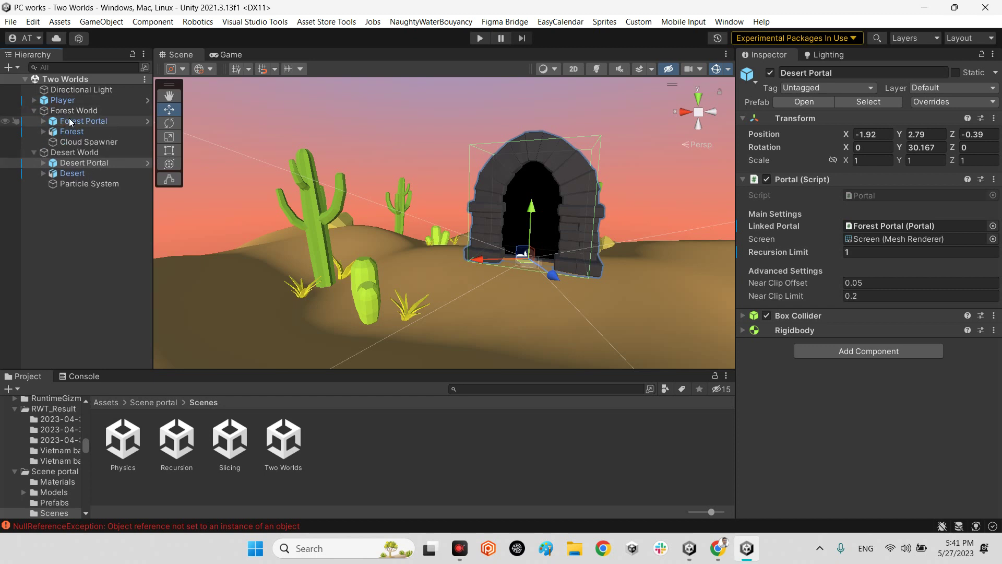
{"action": "left_click", "coordinate": [70, 122]}
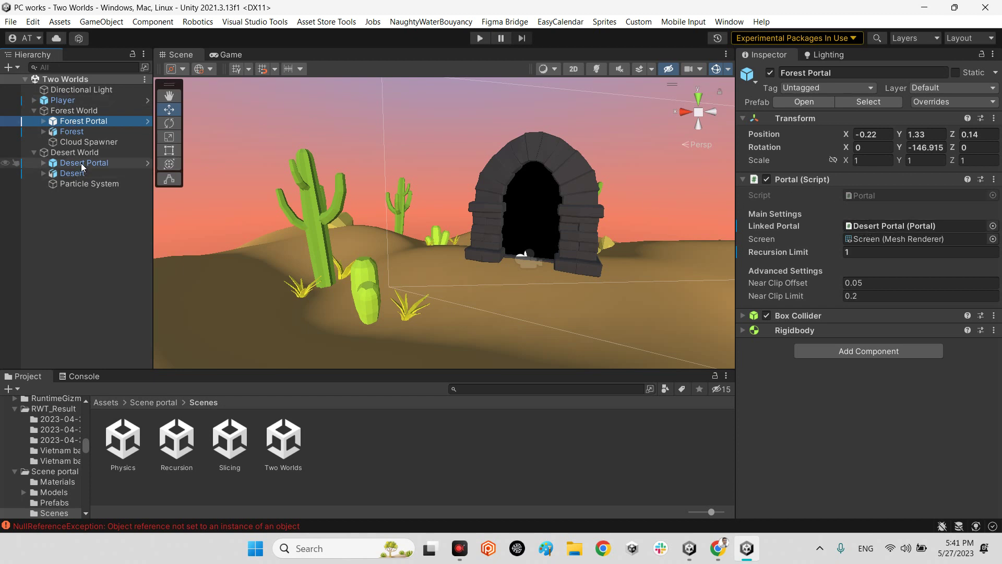
{"action": "double_click", "coordinate": [869, 229]}
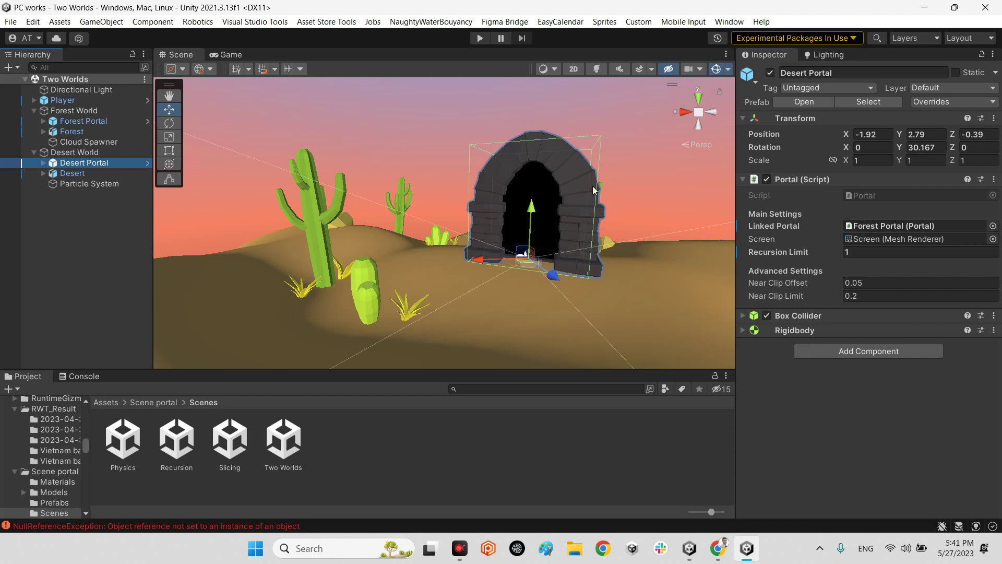
{"action": "scroll", "coordinate": [593, 186], "scroll_direction": "down", "scroll_amount": 5}
{"action": "left_click_drag", "start_coordinate": [598, 225], "coordinate": [562, 232], "text": "alt"}
{"action": "scroll", "coordinate": [561, 232], "scroll_direction": "down", "scroll_amount": 4}
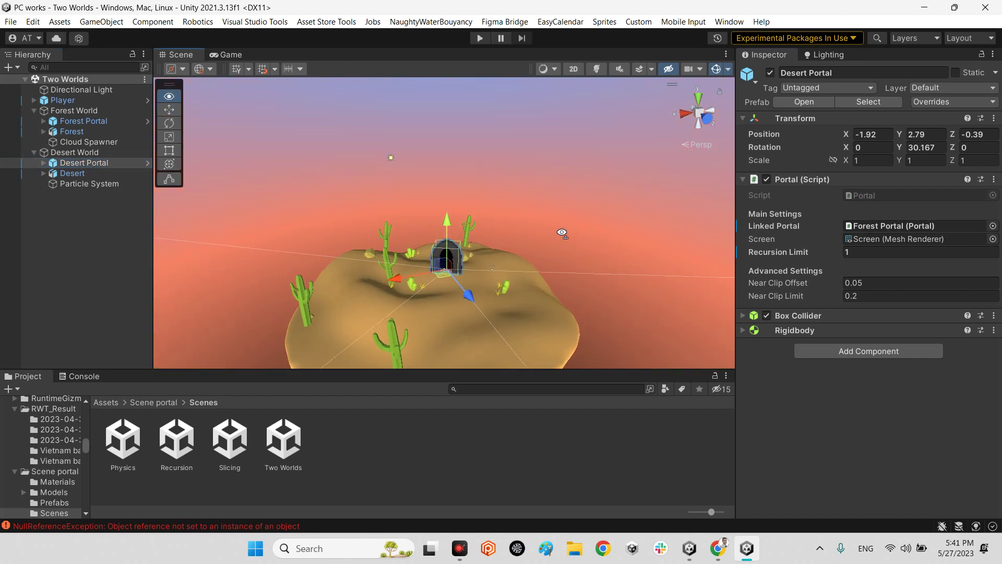
{"action": "scroll", "coordinate": [470, 235], "scroll_direction": "down", "scroll_amount": 3}
{"action": "scroll", "coordinate": [325, 238], "scroll_direction": "down", "scroll_amount": 4}
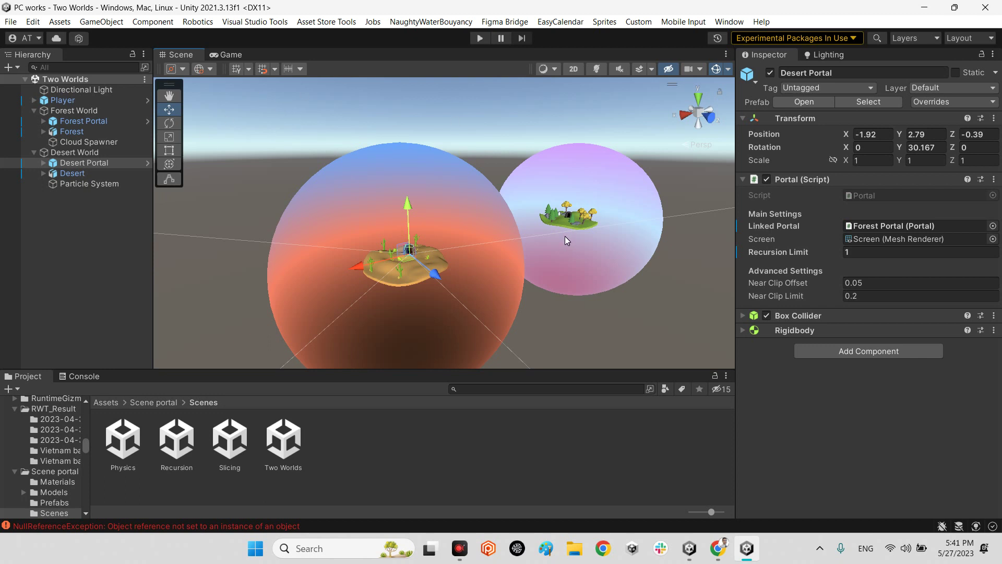
{"action": "left_click", "coordinate": [890, 240]}
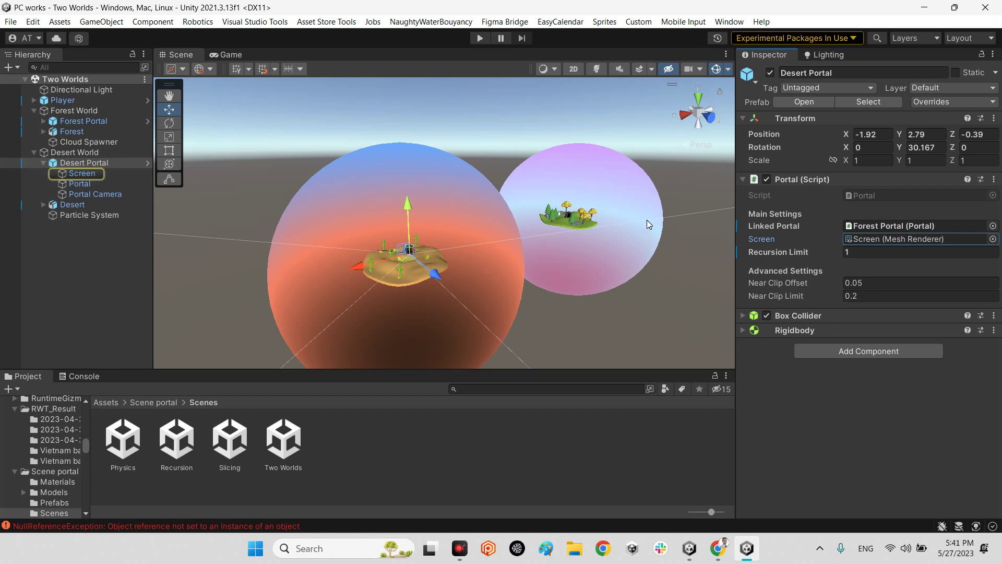
{"action": "left_click", "coordinate": [89, 175]}
{"action": "double_click", "coordinate": [89, 174]}
{"action": "mouse_move", "coordinate": [394, 239]}
{"action": "right_mouse_down"}
{"action": "mouse_move", "coordinate": [480, 263]}
{"action": "mouse_move", "coordinate": [503, 168]}
{"action": "right_mouse_up"}
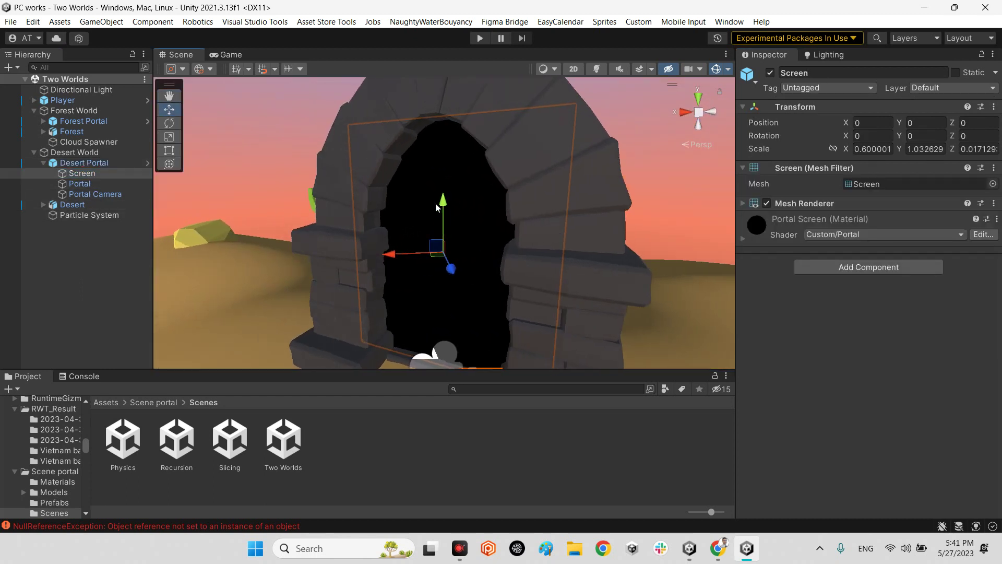
{"action": "mouse_move", "coordinate": [84, 162]}
{"action": "left_click", "coordinate": [48, 163]}
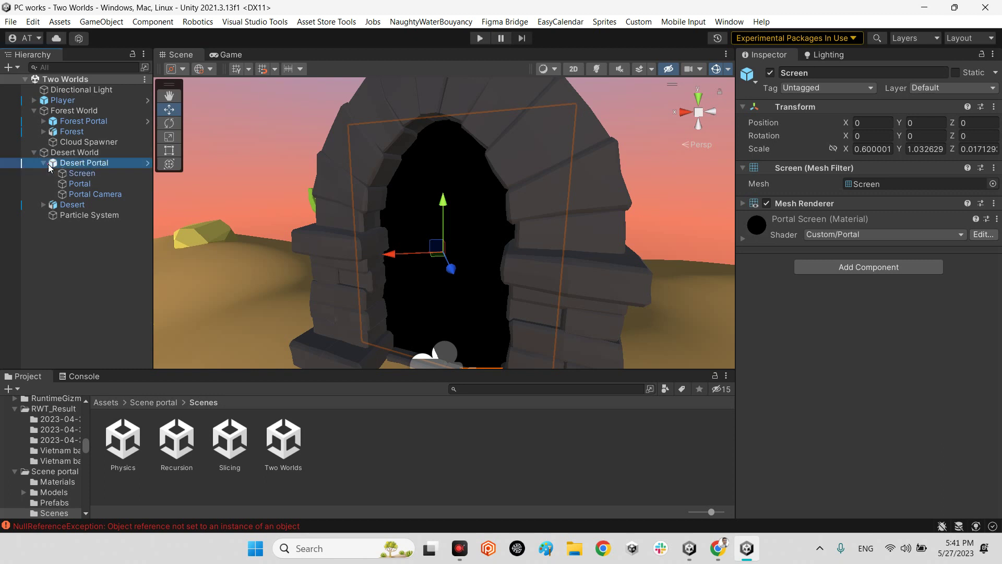
{"action": "left_click", "coordinate": [79, 183]}
{"action": "key", "text": "f"}
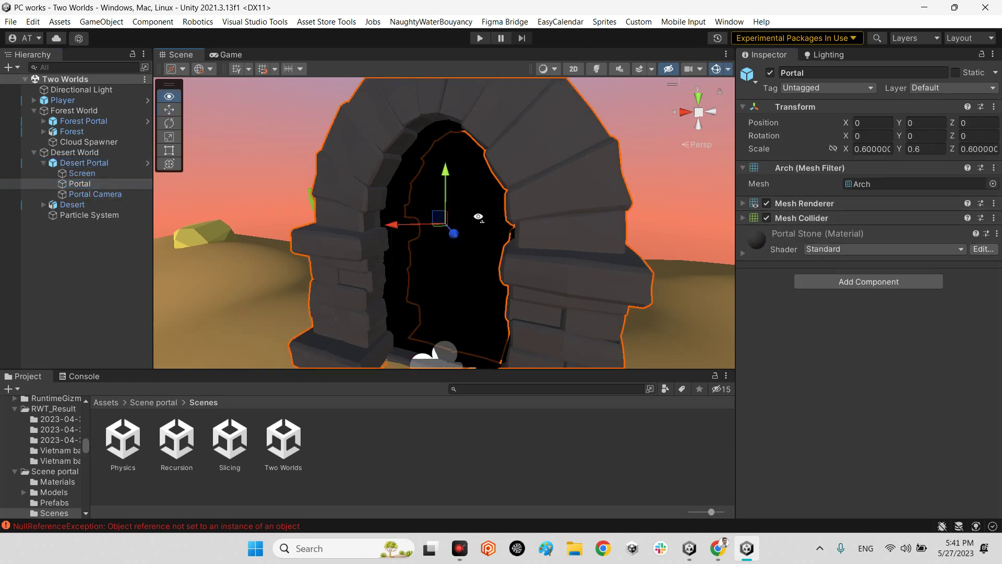
{"action": "left_click", "coordinate": [770, 73]}
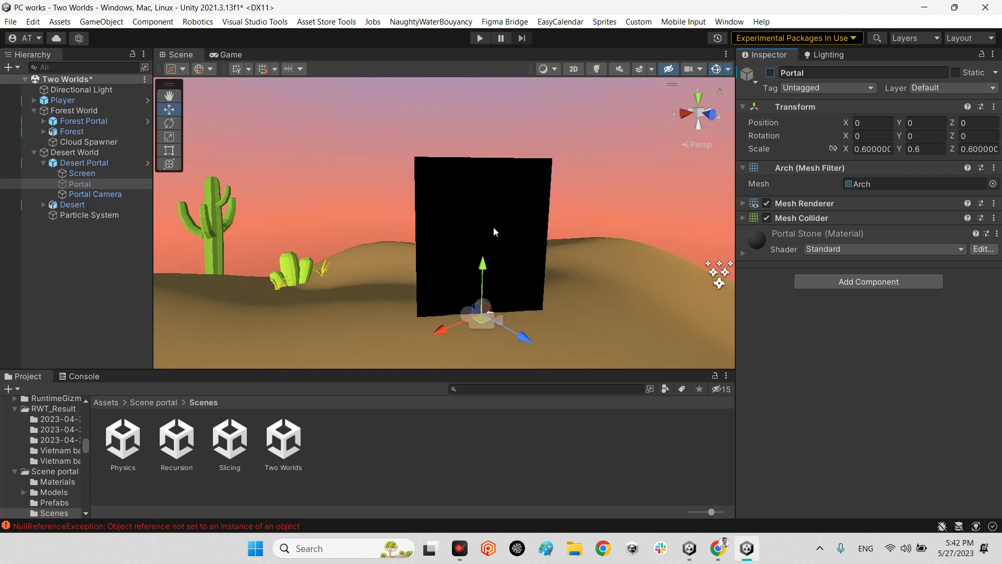
{"action": "left_click", "coordinate": [770, 73]}
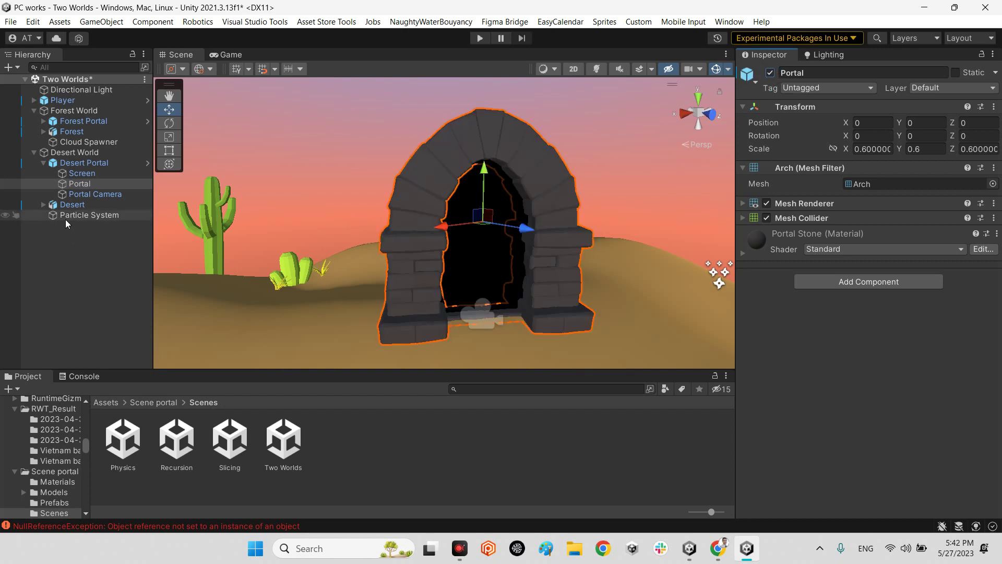
{"action": "left_click", "coordinate": [95, 194]}
{"action": "mouse_move", "coordinate": [414, 282]}
{"action": "left_mouse_down", "text": "alt"}
{"action": "mouse_move", "coordinate": [578, 323]}
{"action": "mouse_move", "coordinate": [620, 366]}
{"action": "left_mouse_up", "text": "alt"}
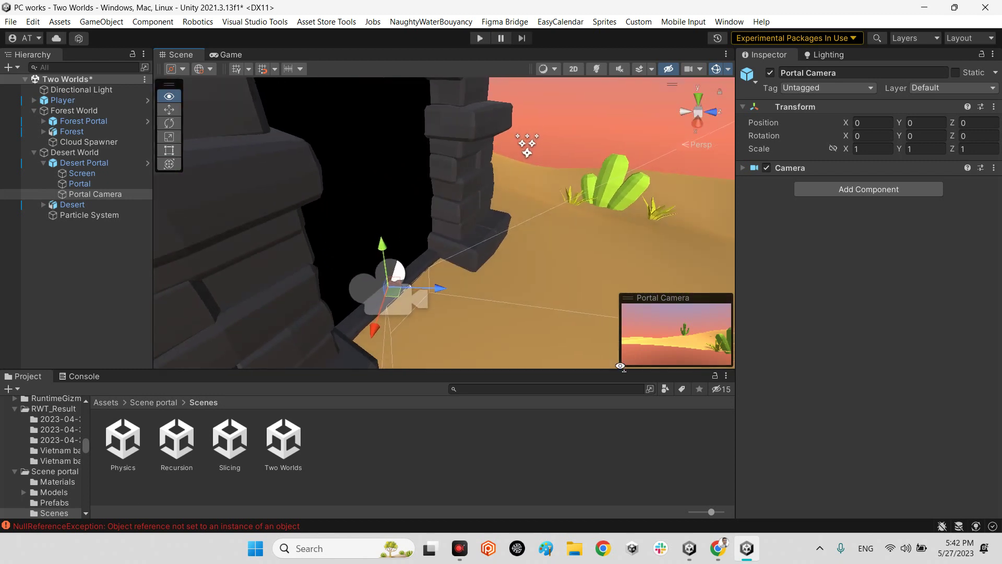
{"action": "scroll", "coordinate": [432, 242], "scroll_direction": "down", "scroll_amount": 3}
{"action": "scroll", "coordinate": [424, 250], "scroll_direction": "down", "scroll_amount": 3}
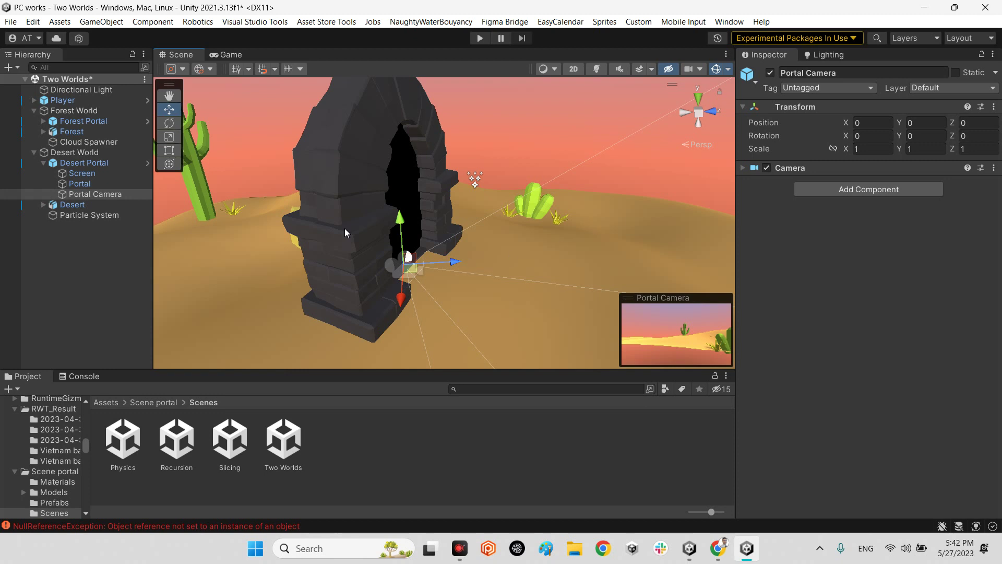
{"action": "left_click", "coordinate": [80, 164]}
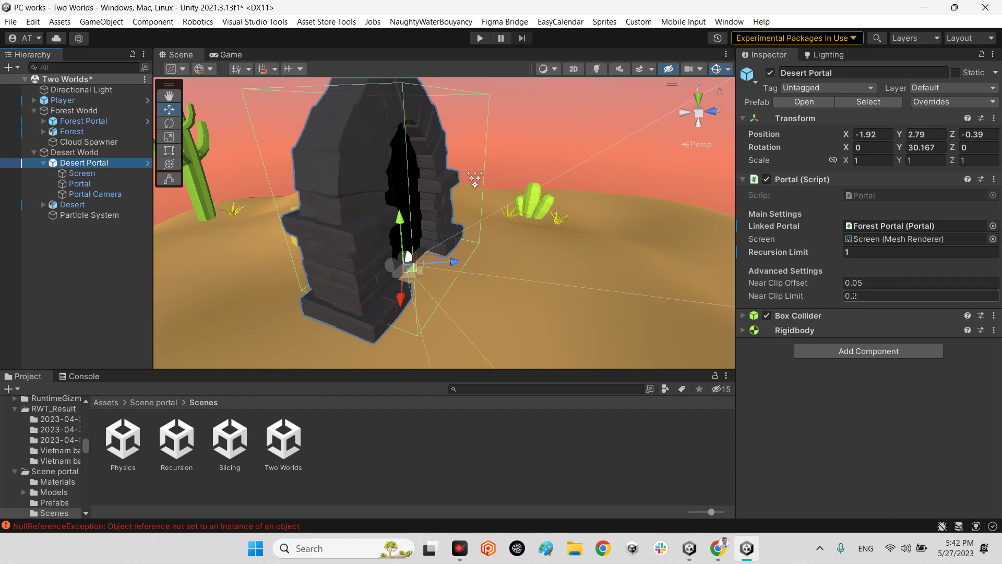
Step: Review the Desert Portal's Rigidbody and Box Collider settings and orbit to face the portal
{"action": "left_click", "coordinate": [803, 330]}
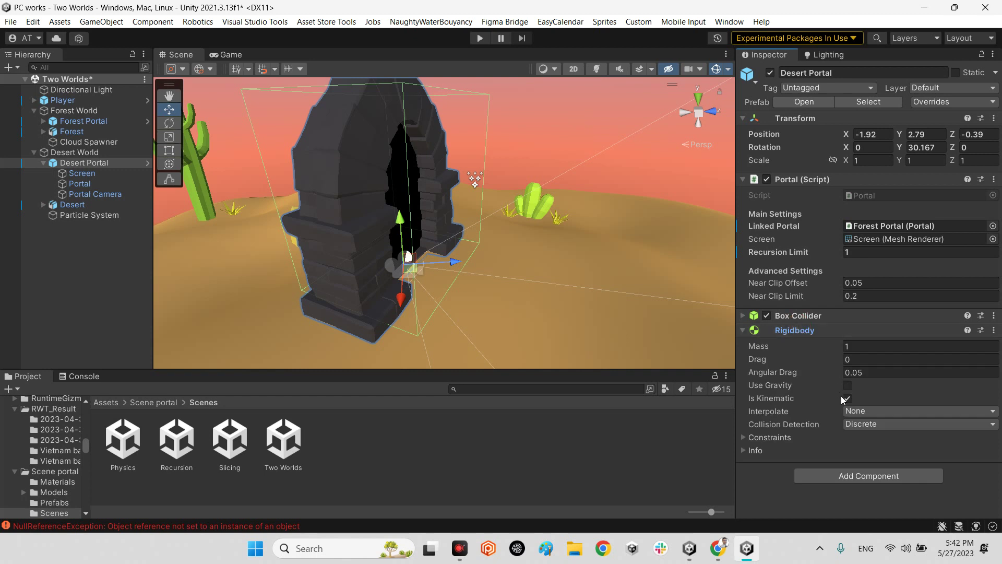
{"action": "left_click", "coordinate": [834, 316]}
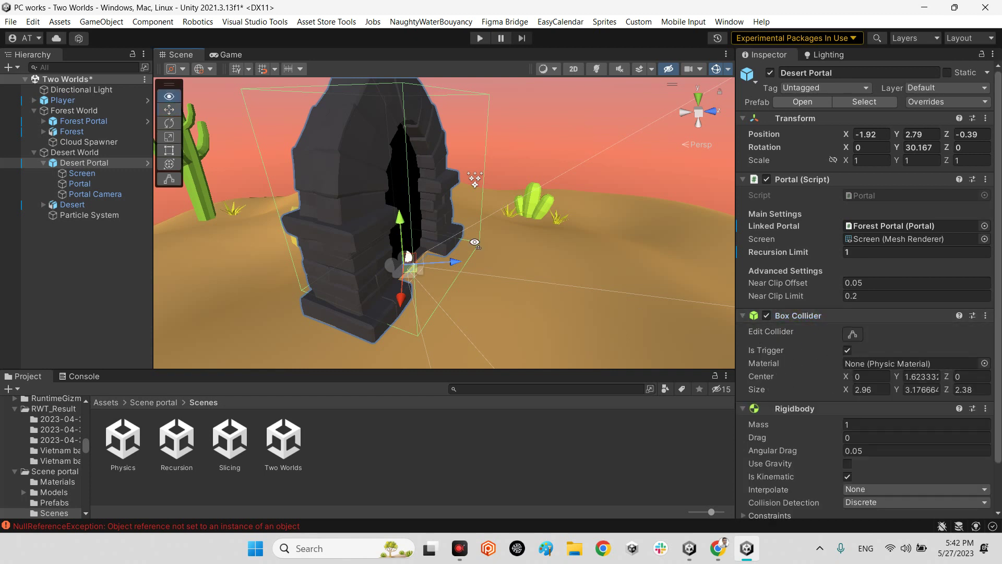
{"action": "left_click_drag", "start_coordinate": [638, 314], "coordinate": [485, 209], "text": "alt"}
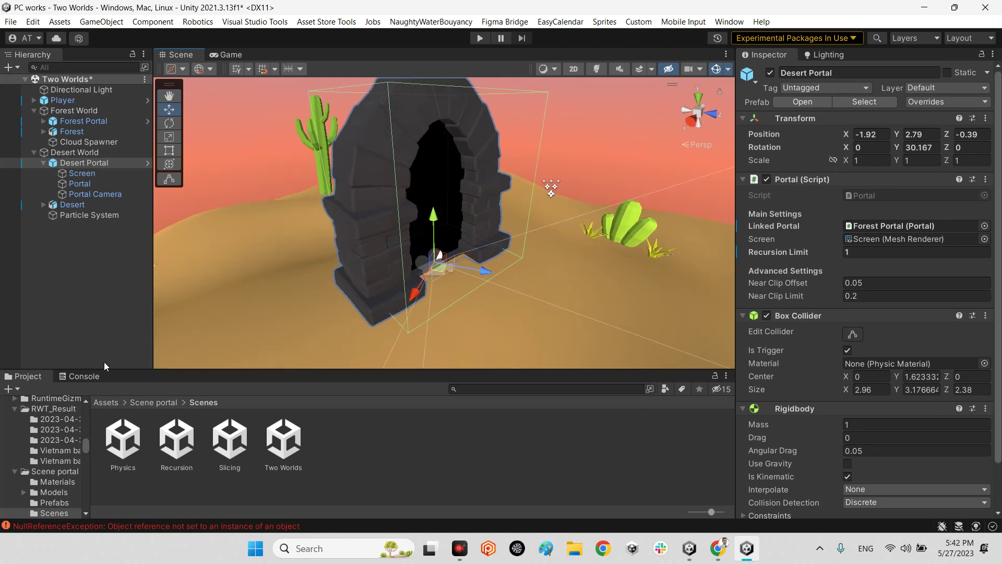
Step: Clear the Console errors and return to the Project panel
{"action": "left_click", "coordinate": [79, 376]}
{"action": "left_click", "coordinate": [16, 389]}
{"action": "left_click", "coordinate": [183, 183]}
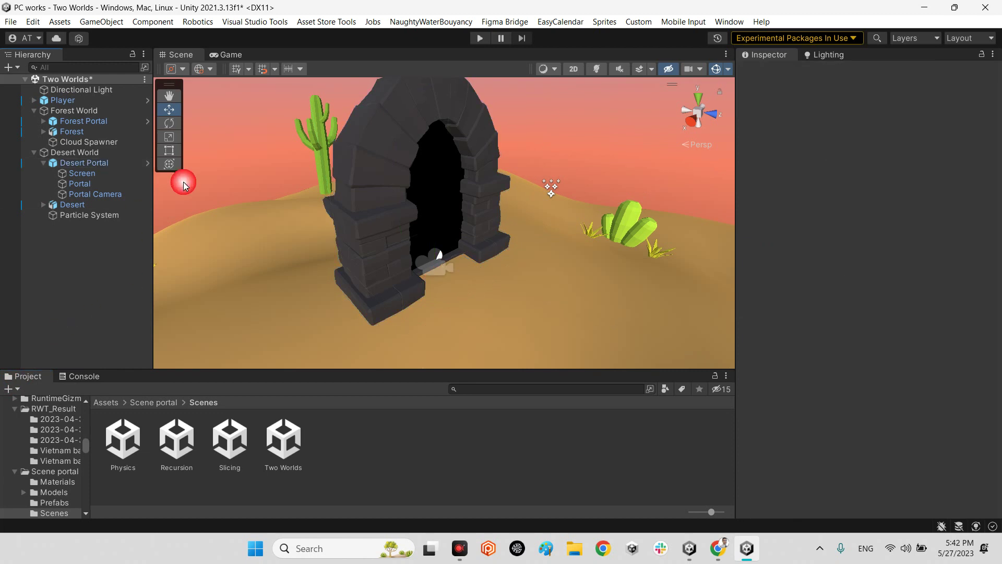
Step: Maximize the Game view and start playing the Two Worlds scene
{"action": "left_click", "coordinate": [226, 54]}
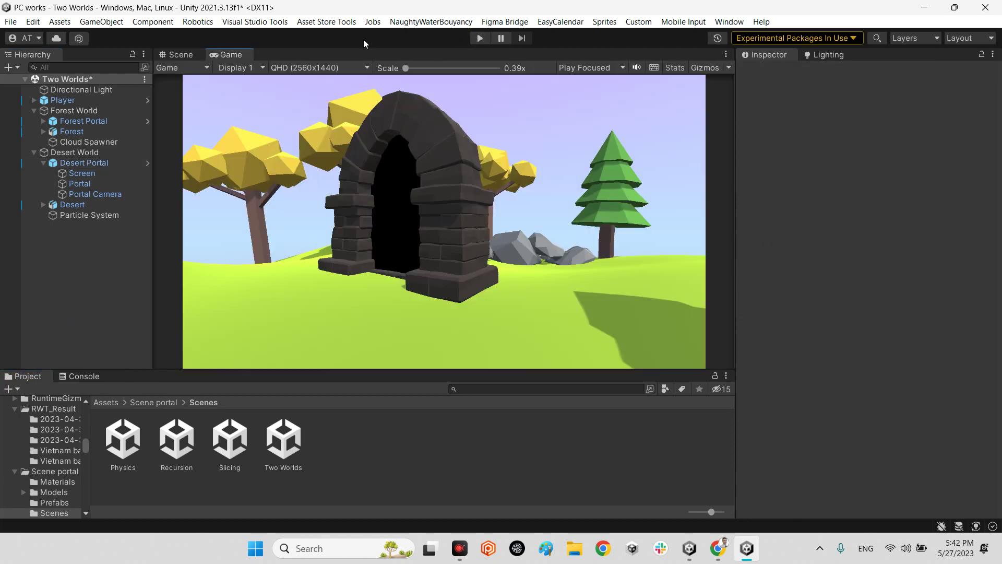
{"action": "double_click", "coordinate": [235, 55]}
{"action": "left_click", "coordinate": [481, 38]}
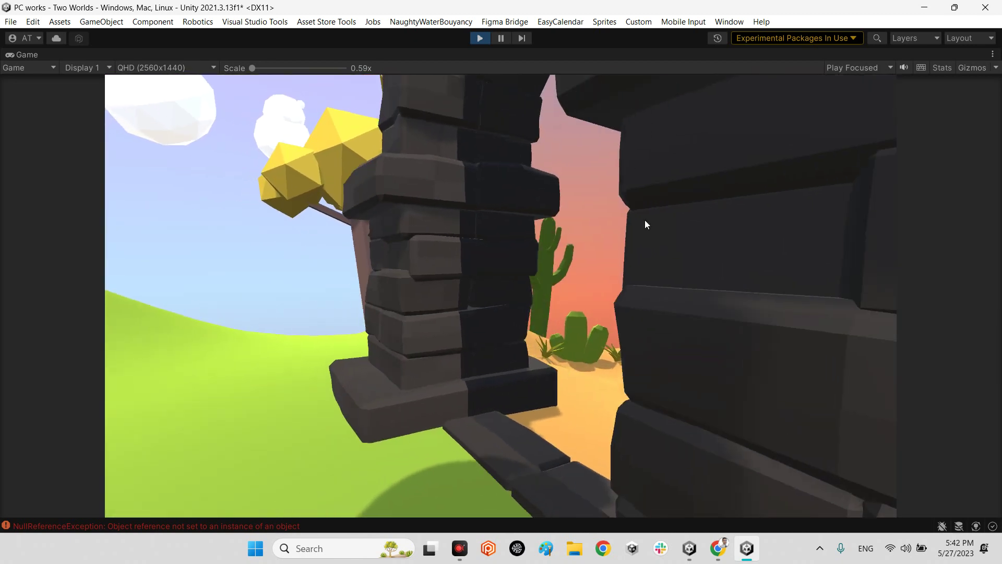
Step: Walk through the arch between desert and forest several times, then stop playing
{"action": "key", "text": "w"}
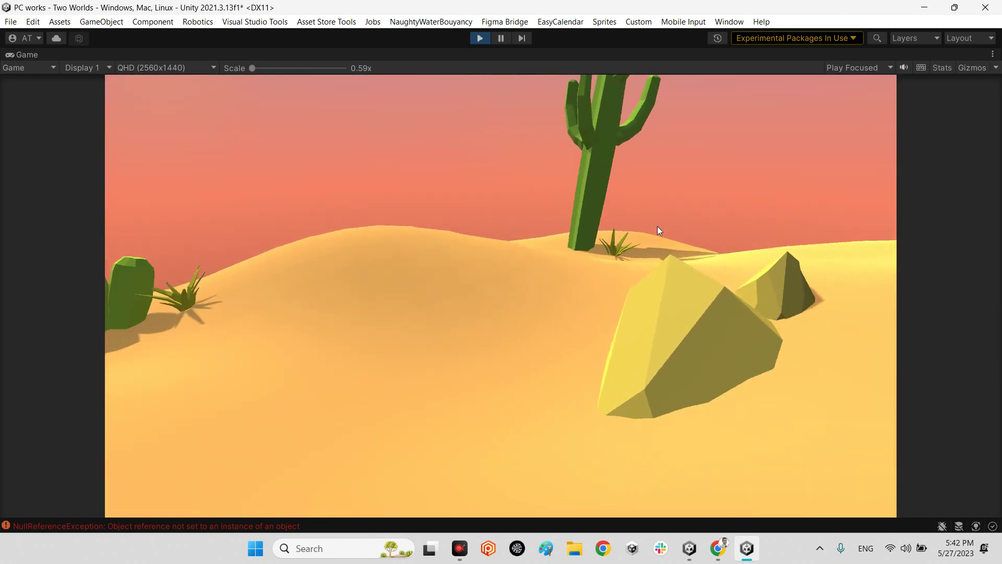
{"action": "key", "text": "w"}
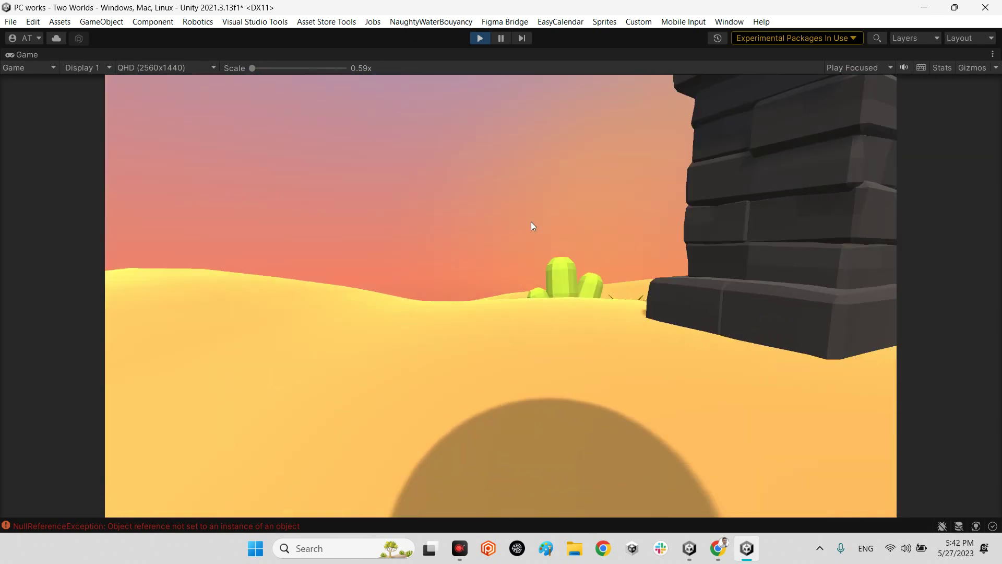
{"action": "key", "text": "w"}
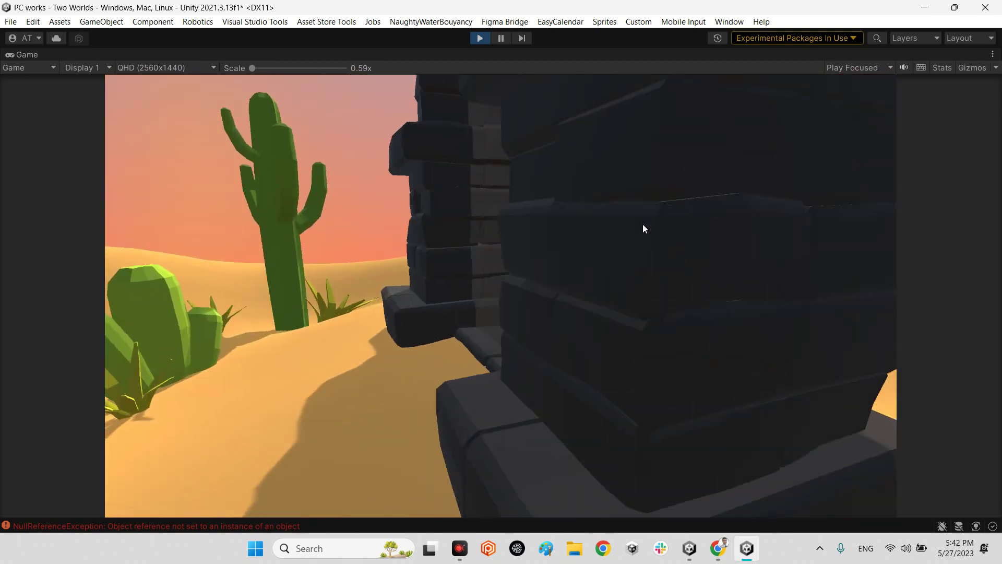
{"action": "key", "text": "w"}
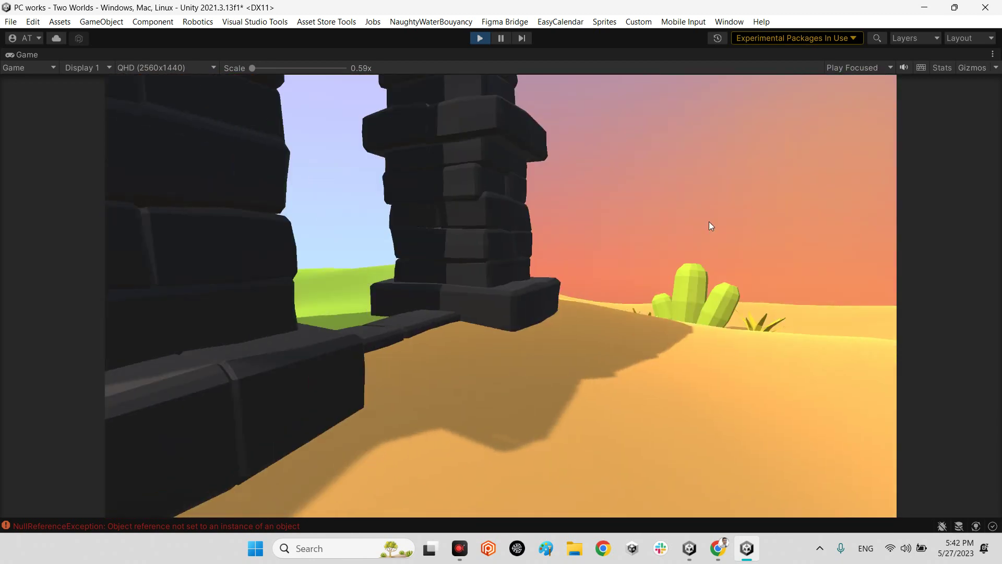
{"action": "key", "text": "w"}
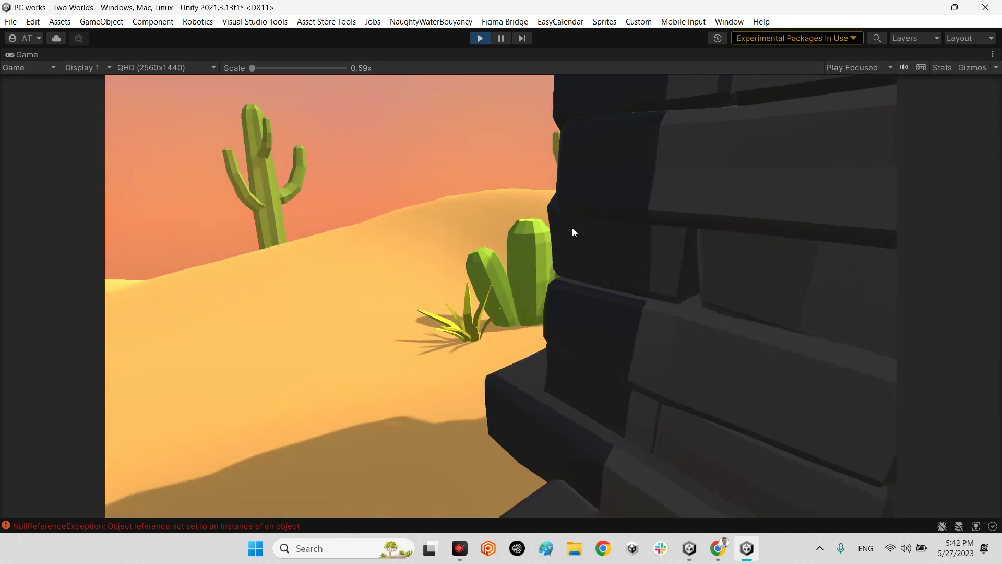
{"action": "key", "text": "w"}
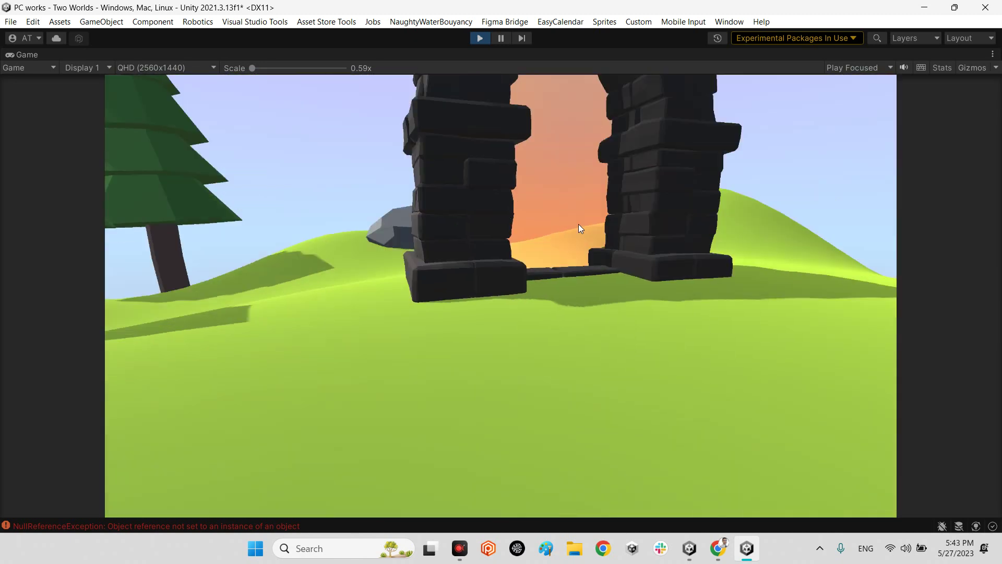
{"action": "key", "text": "w"}
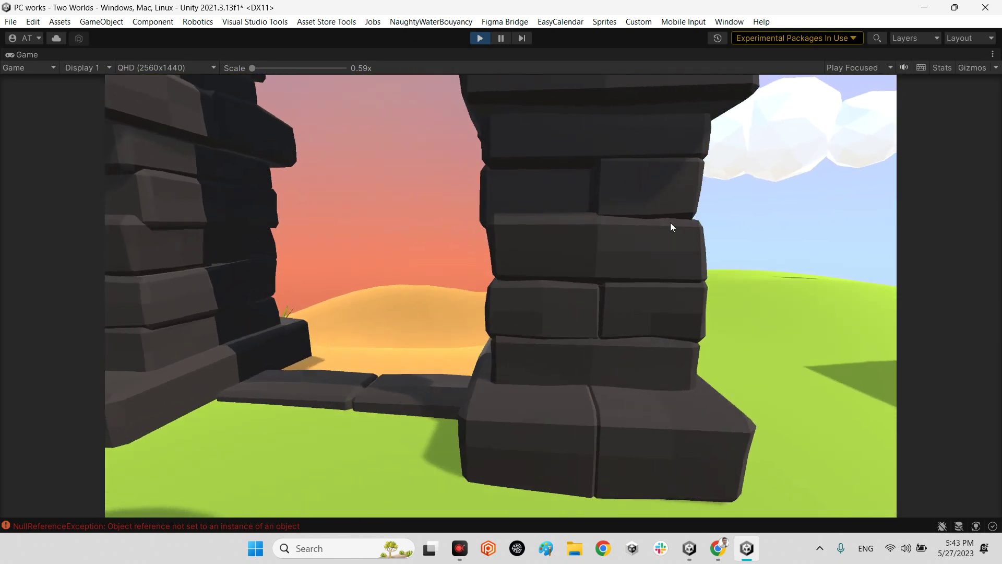
{"action": "key", "text": "w"}
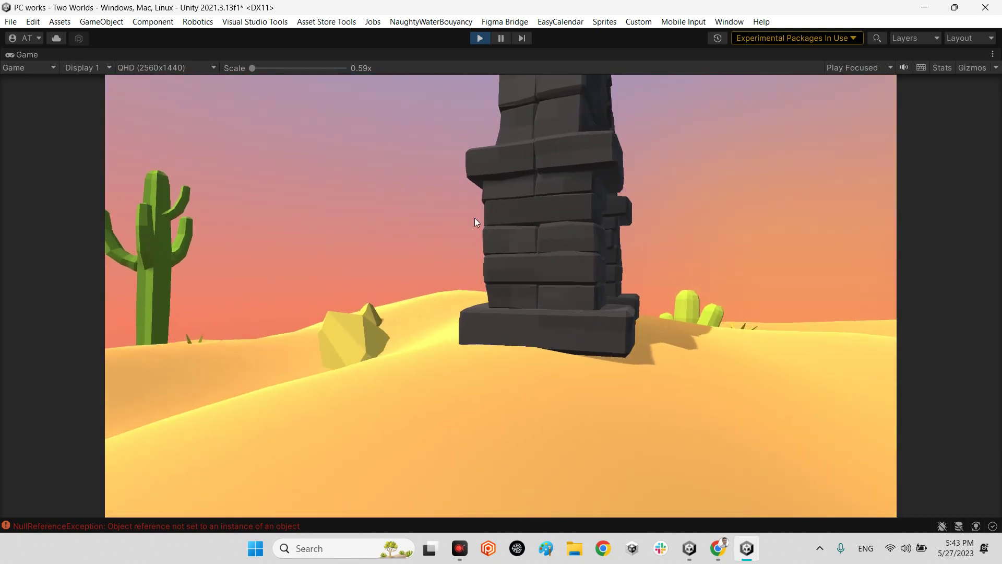
{"action": "key", "text": "w"}
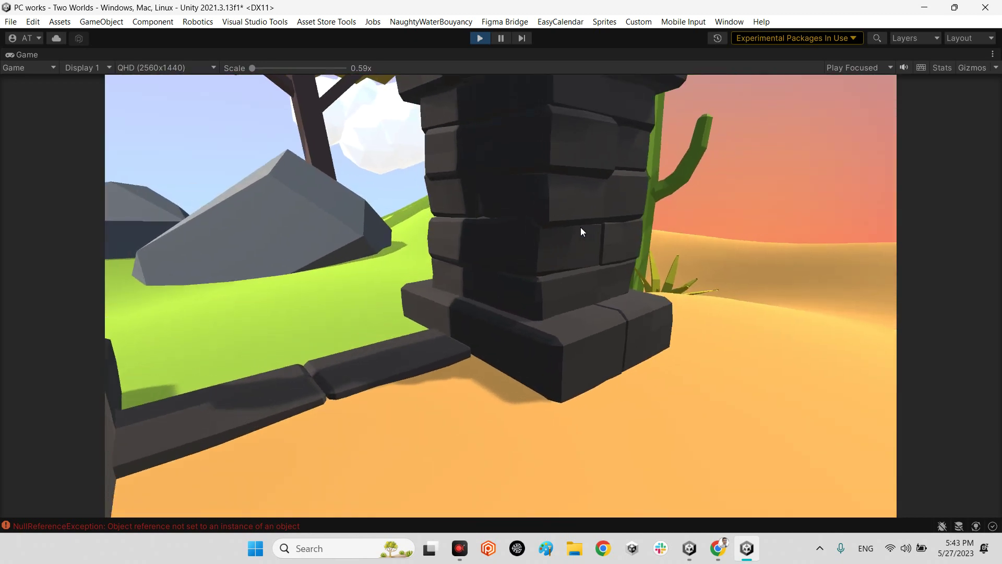
{"action": "left_click", "coordinate": [474, 41]}
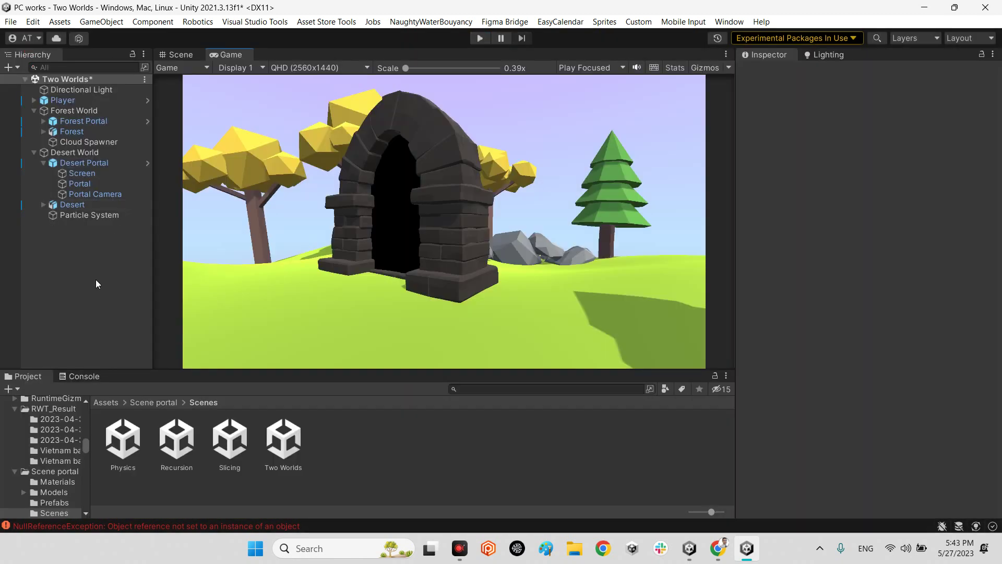
Step: Clear the error messages left in the Console after playing
{"action": "left_click", "coordinate": [84, 377]}
{"action": "left_click", "coordinate": [18, 389]}
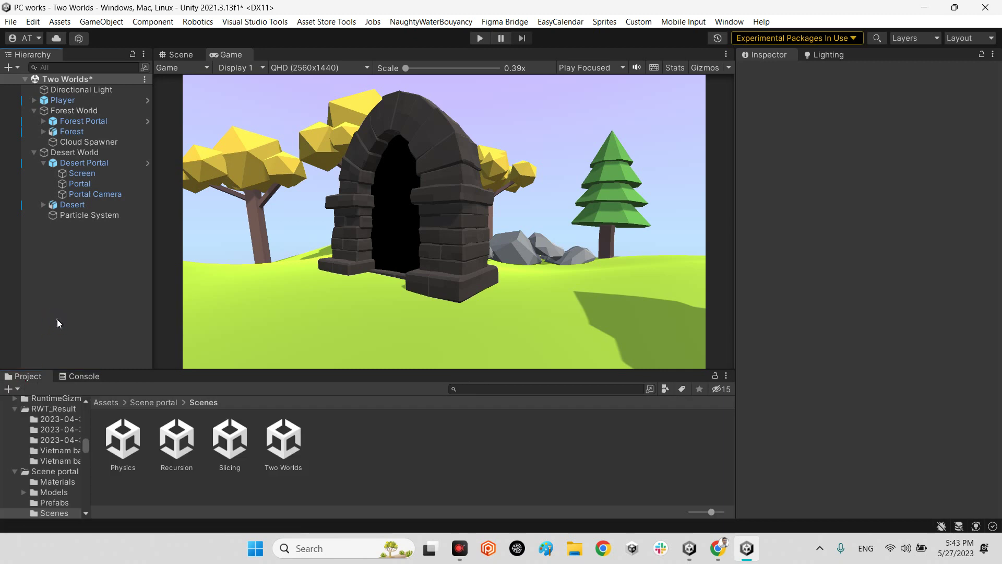